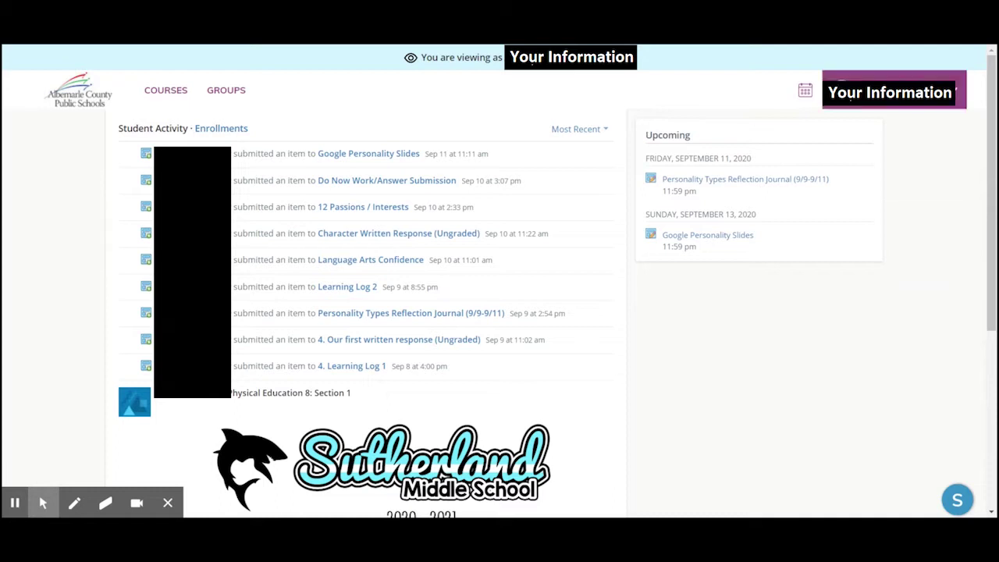
{"action": "left_click", "coordinate": [850, 95]}
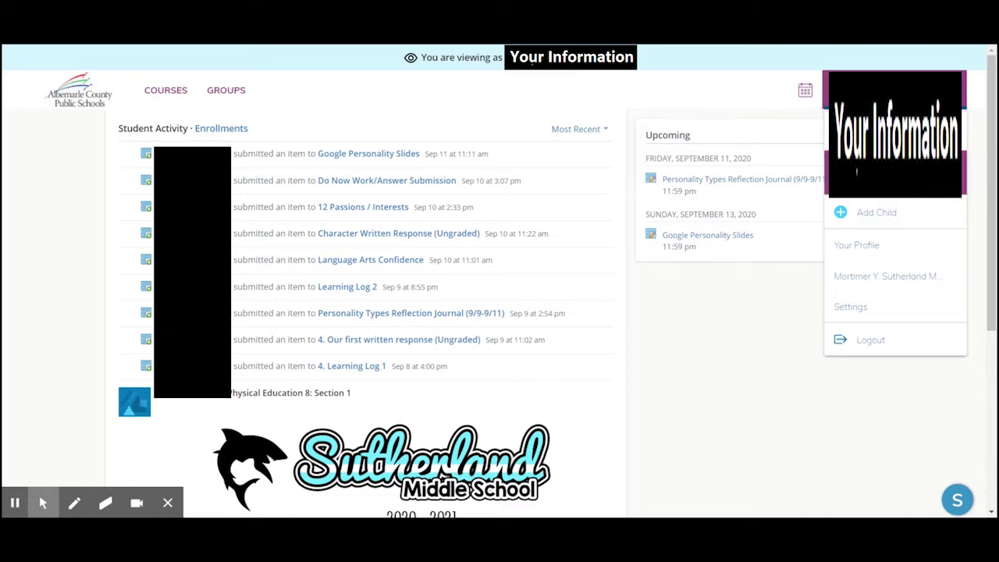
{"action": "left_click", "coordinate": [323, 119]}
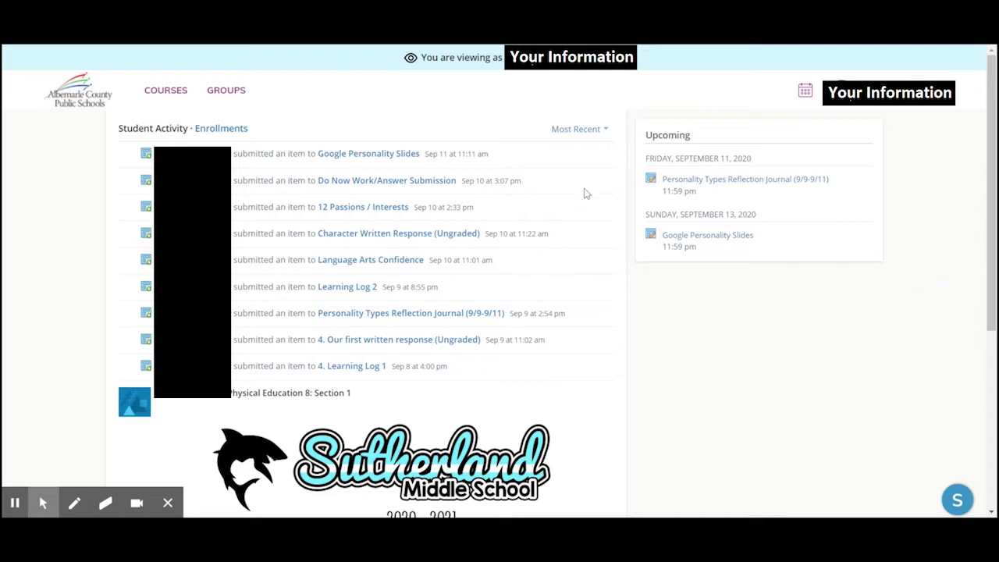
- Filter the Student Activity feed to show only submissions
{"action": "left_click", "coordinate": [606, 135]}
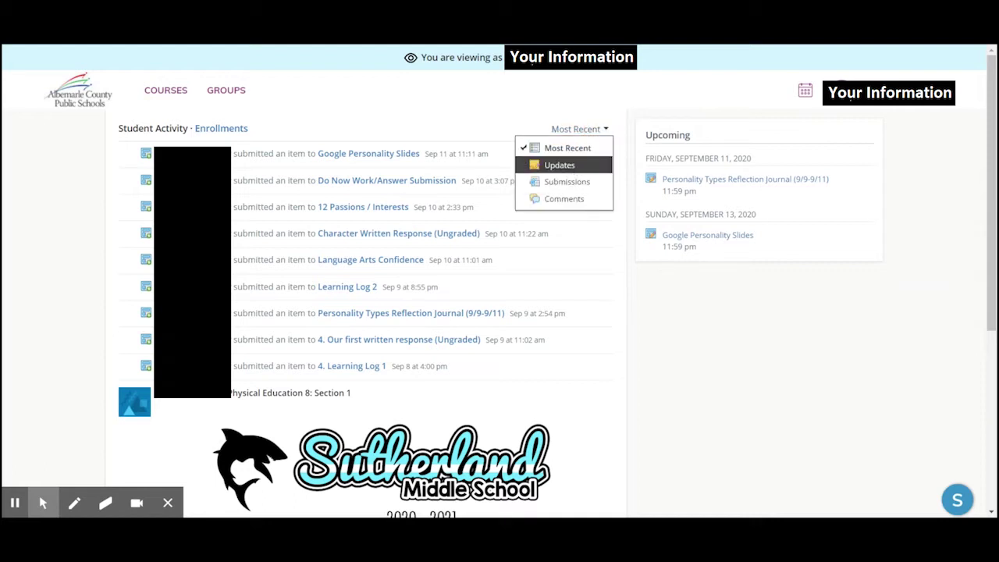
{"action": "left_click", "coordinate": [570, 183]}
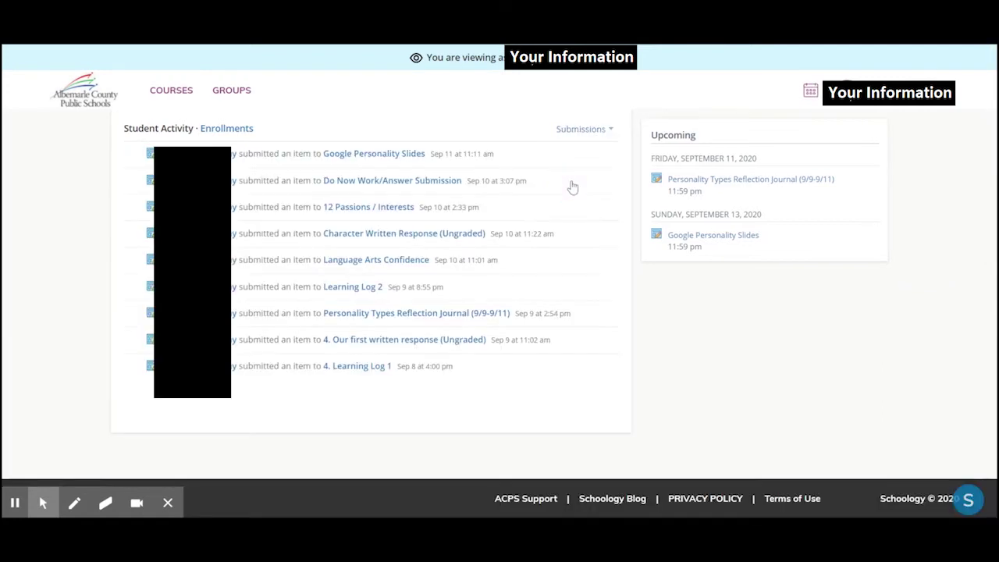
{"action": "left_click", "coordinate": [609, 131]}
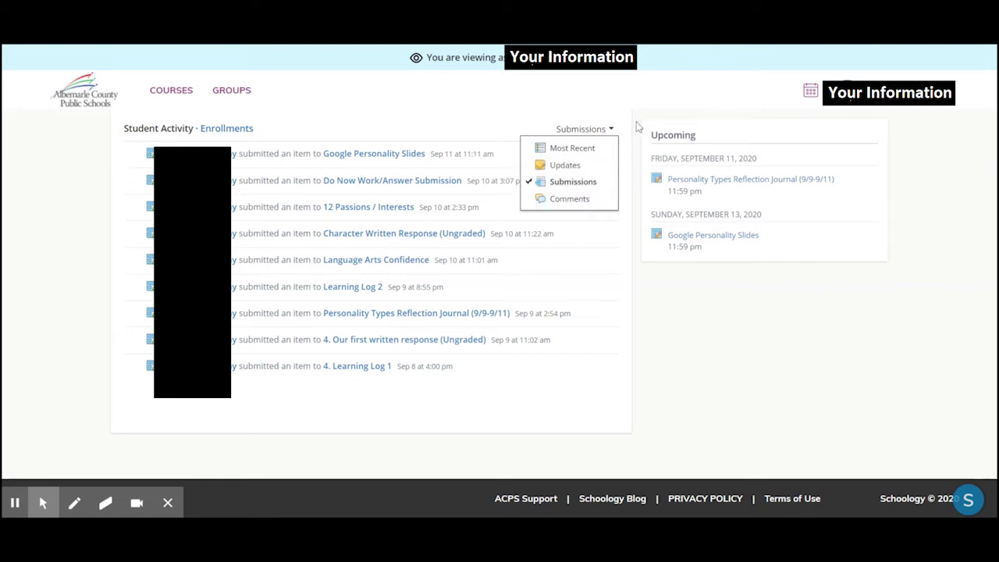
{"action": "left_click", "coordinate": [723, 136]}
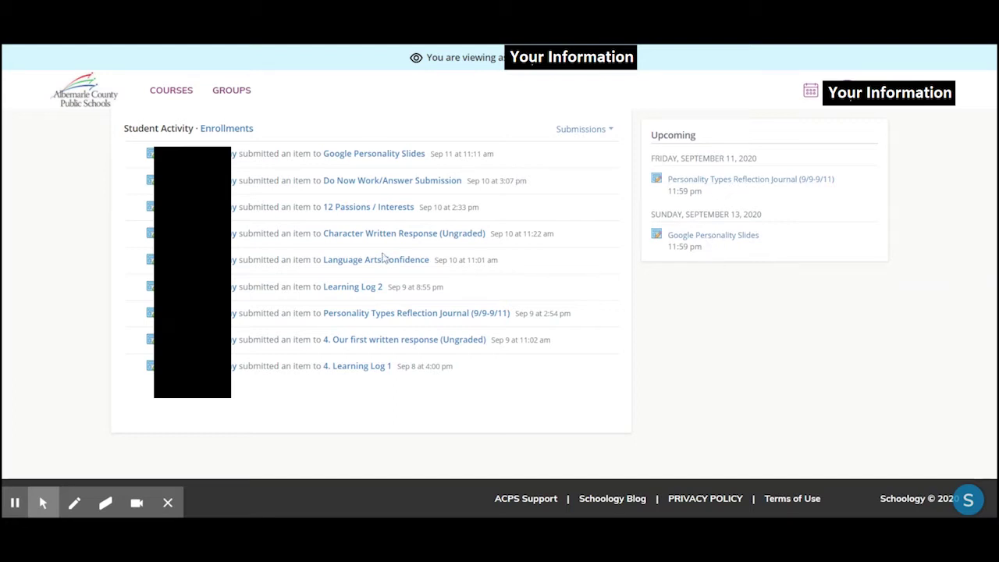
- Open the Language Arts 8 course from the course list and go to its materials folders
{"action": "left_click", "coordinate": [174, 95]}
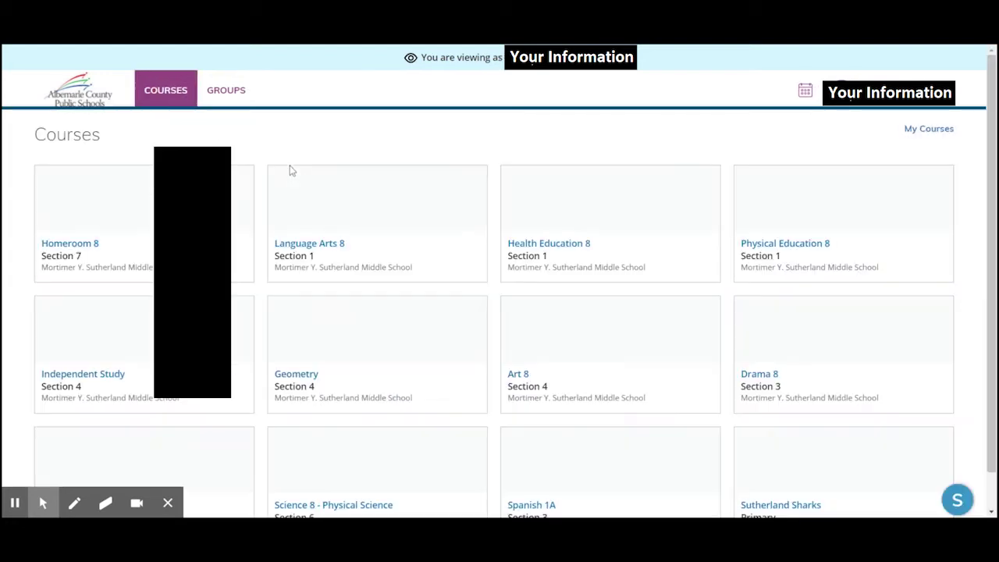
{"action": "left_click", "coordinate": [316, 248]}
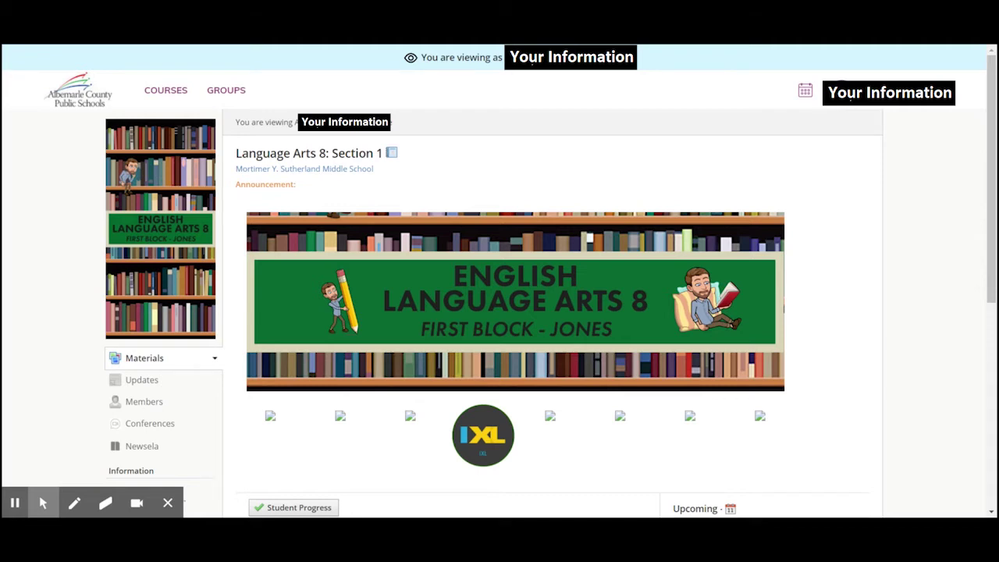
{"action": "scroll", "coordinate": [372, 254], "scroll_direction": "down", "scroll_amount": 5}
{"action": "scroll", "coordinate": [186, 173], "scroll_direction": "up", "scroll_amount": 2}
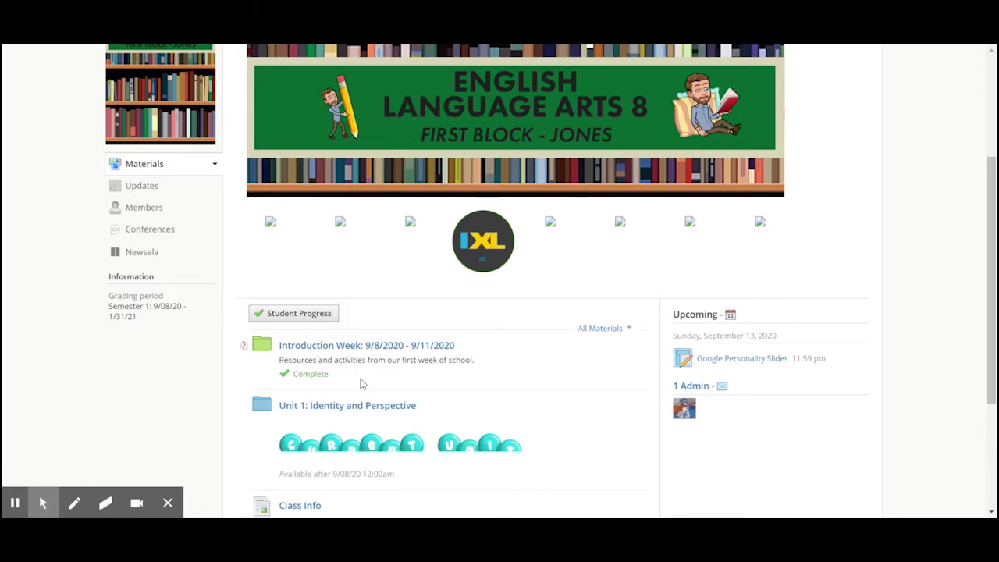
{"action": "scroll", "coordinate": [363, 383], "scroll_direction": "down", "scroll_amount": 1}
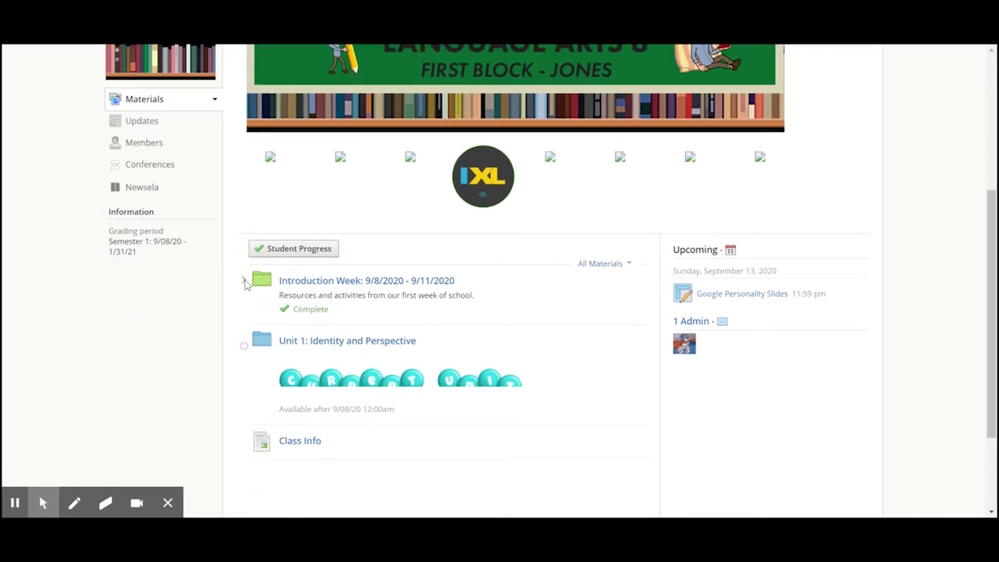
- Expand the Introduction Week folder in place to preview its contents, and collapse it again
{"action": "left_click", "coordinate": [245, 281]}
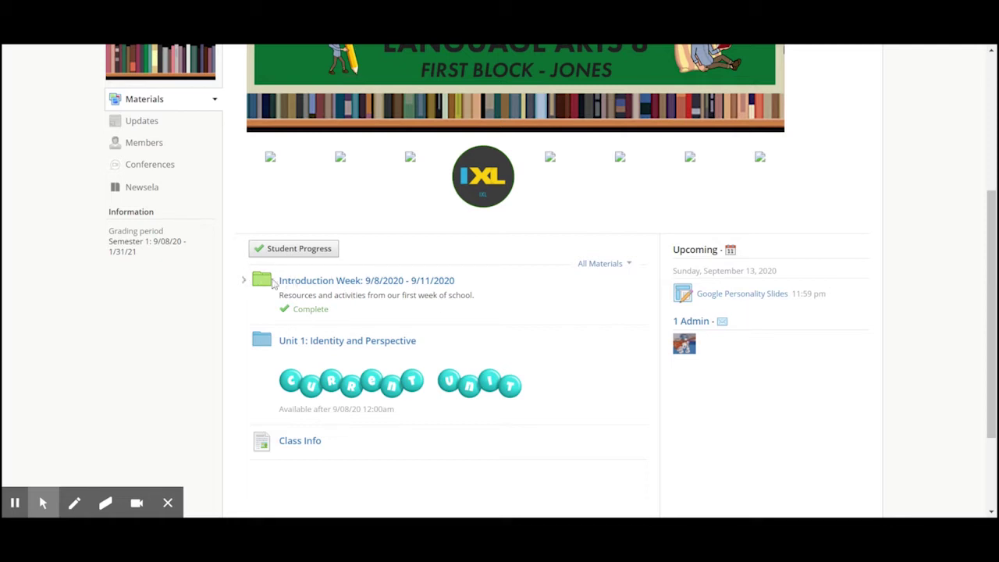
{"action": "left_click", "coordinate": [244, 282]}
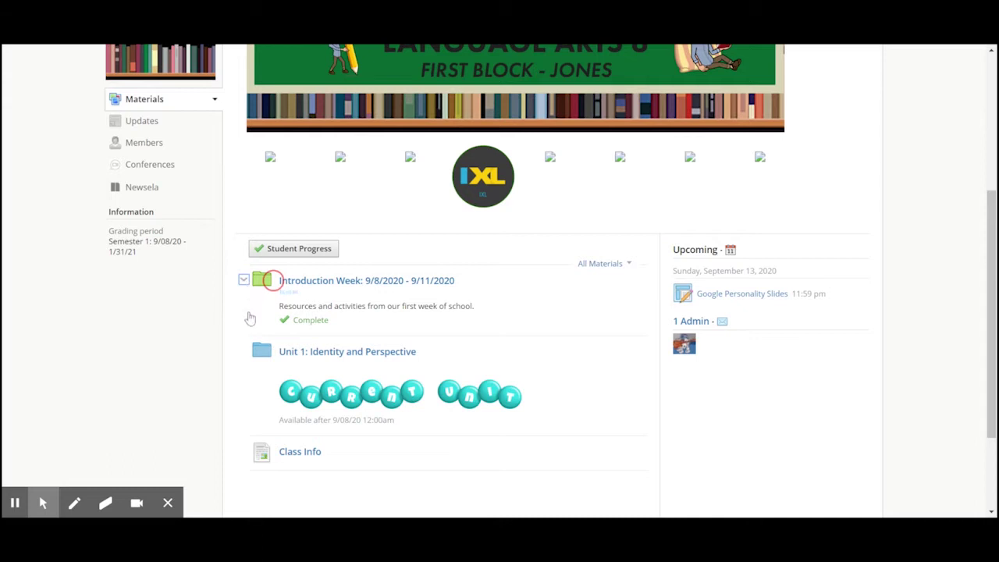
{"action": "left_click", "coordinate": [244, 281]}
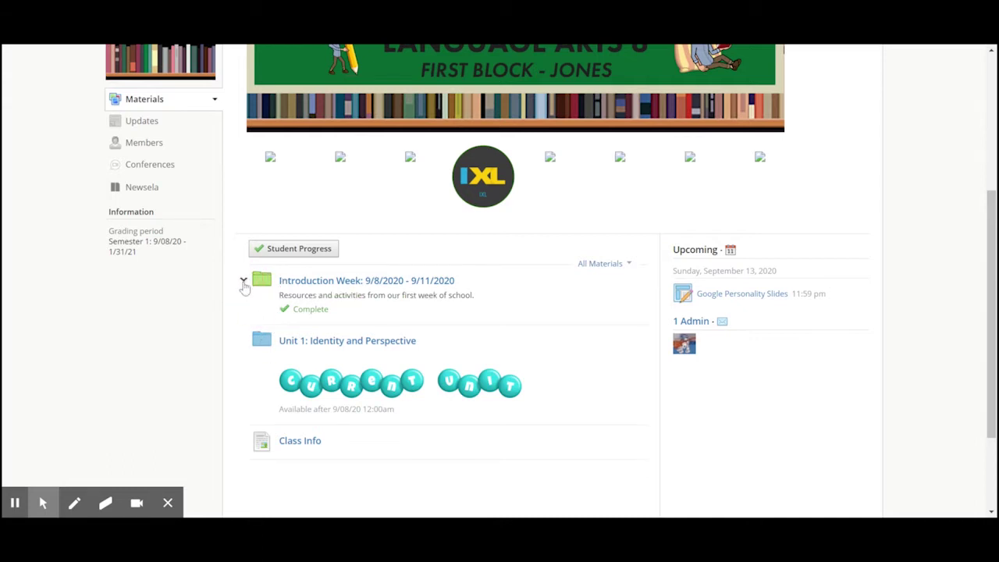
- Open the Introduction Week: 9/8/2020 - 9/11/2020 folder and its Wednesday 9/9/20 subfolder
{"action": "left_click", "coordinate": [310, 283]}
{"action": "left_click", "coordinate": [312, 283]}
{"action": "scroll", "coordinate": [335, 314], "scroll_direction": "down", "scroll_amount": 2}
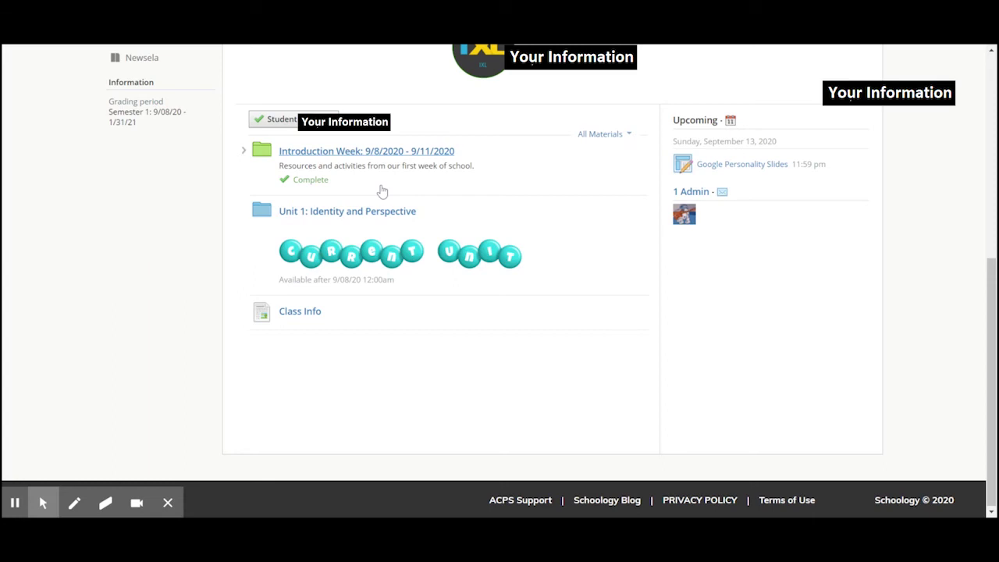
{"action": "left_click", "coordinate": [381, 190]}
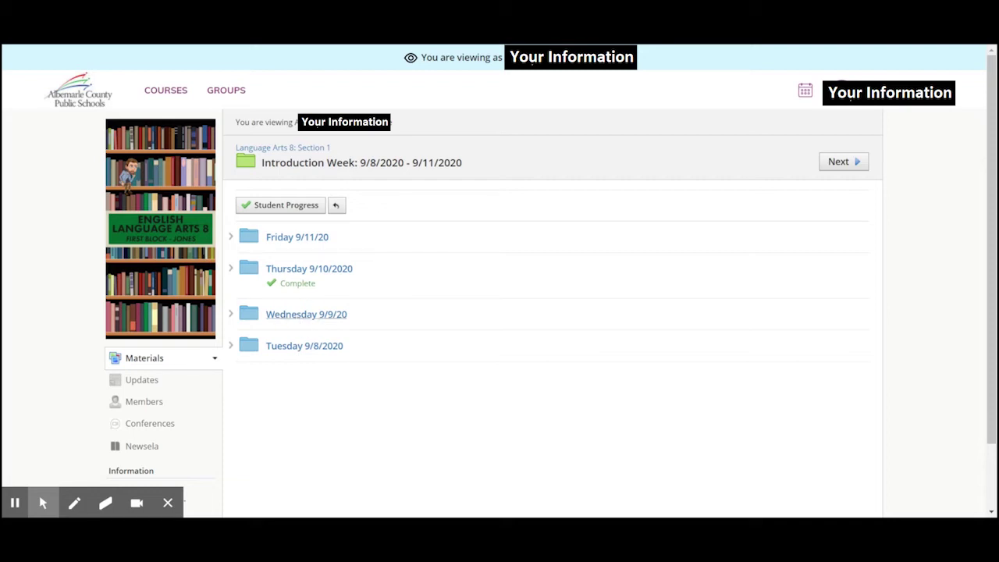
{"action": "left_click", "coordinate": [297, 316]}
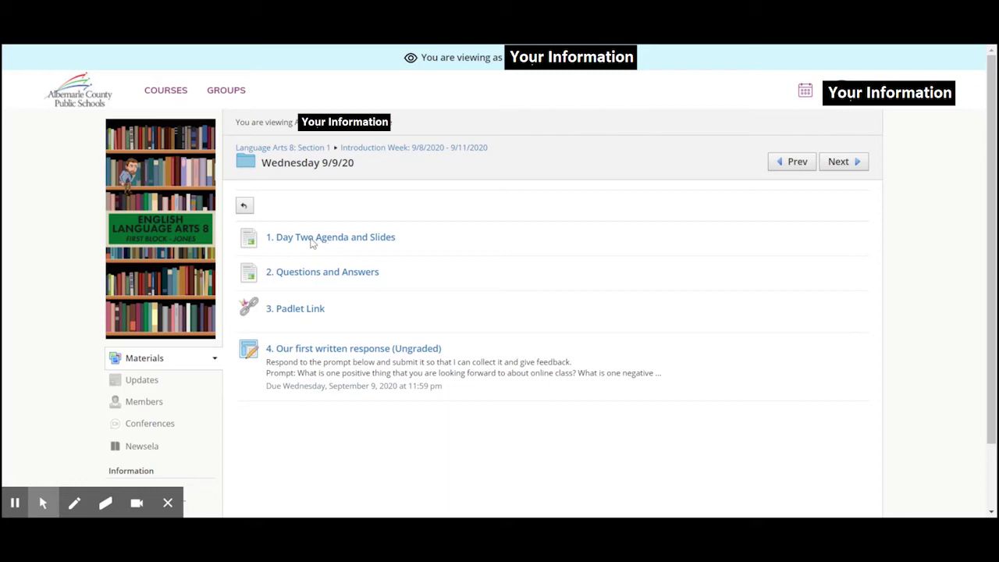
- Open the Day Two Agenda and Slides page in the Wednesday folder and view its embedded presentation
{"action": "left_click", "coordinate": [295, 310]}
{"action": "left_click", "coordinate": [311, 243]}
{"action": "left_click", "coordinate": [310, 244]}
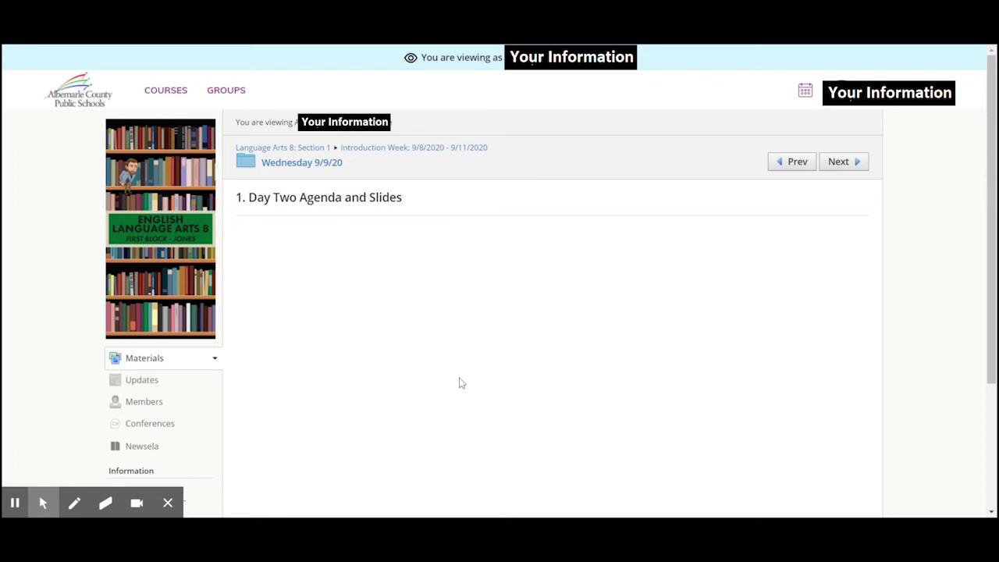
{"action": "scroll", "coordinate": [510, 304], "scroll_direction": "down", "scroll_amount": 2}
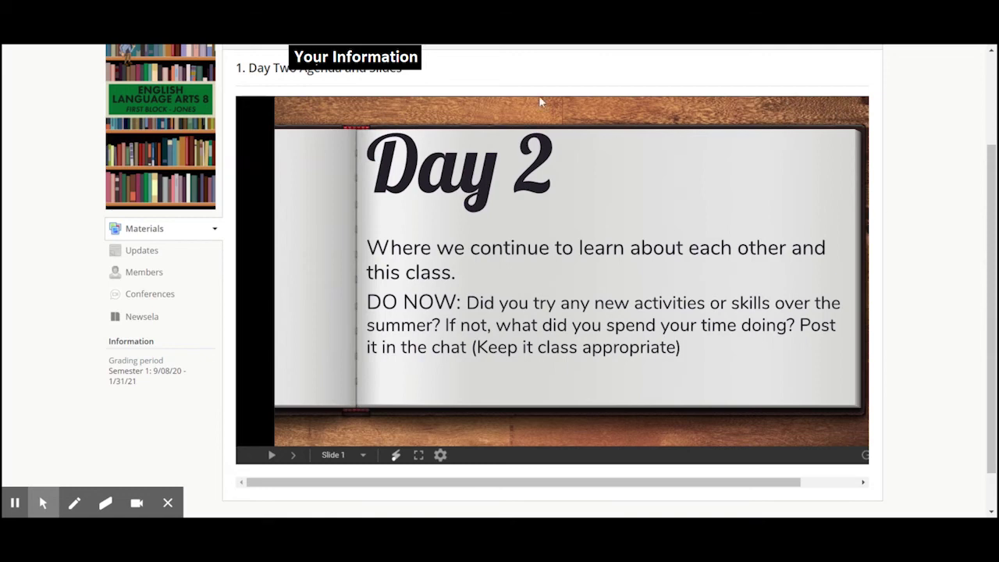
- Page forward through Questions and Answers and Padlet Link to the assignment Our first written response (Ungraded)
{"action": "scroll", "coordinate": [546, 99], "scroll_direction": "up", "scroll_amount": 1}
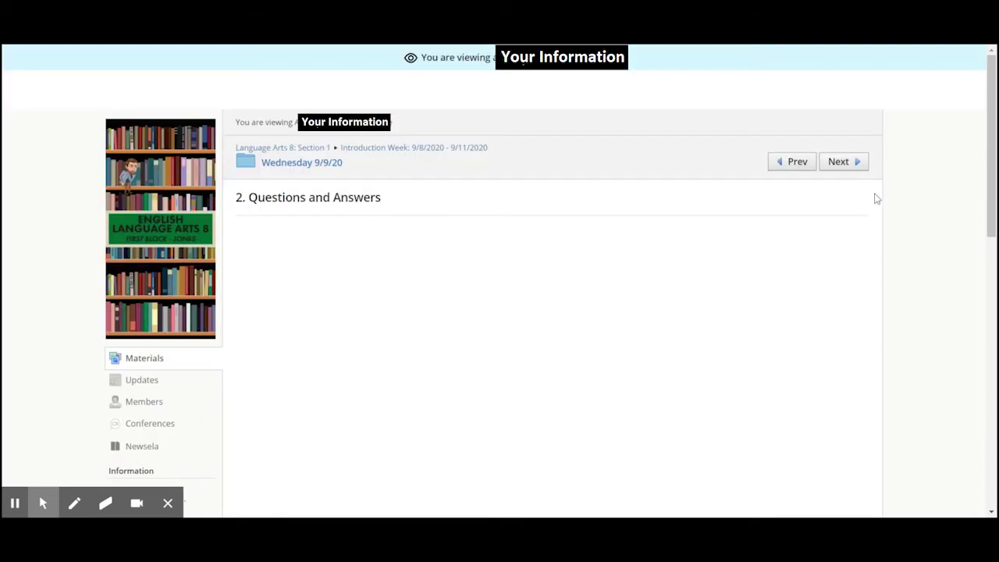
{"action": "scroll", "coordinate": [876, 199], "scroll_direction": "down", "scroll_amount": 1}
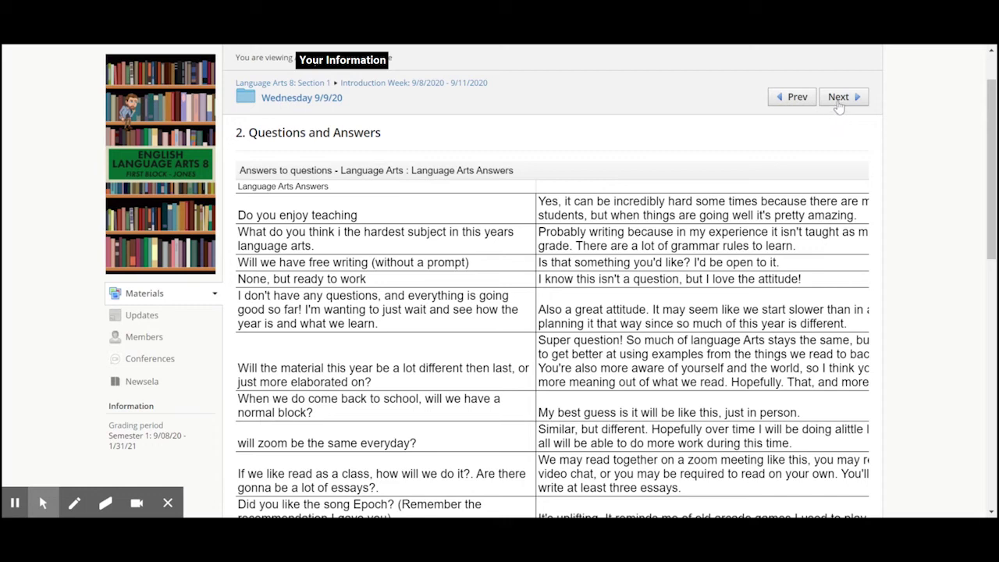
{"action": "left_click", "coordinate": [840, 100]}
{"action": "left_click", "coordinate": [848, 105]}
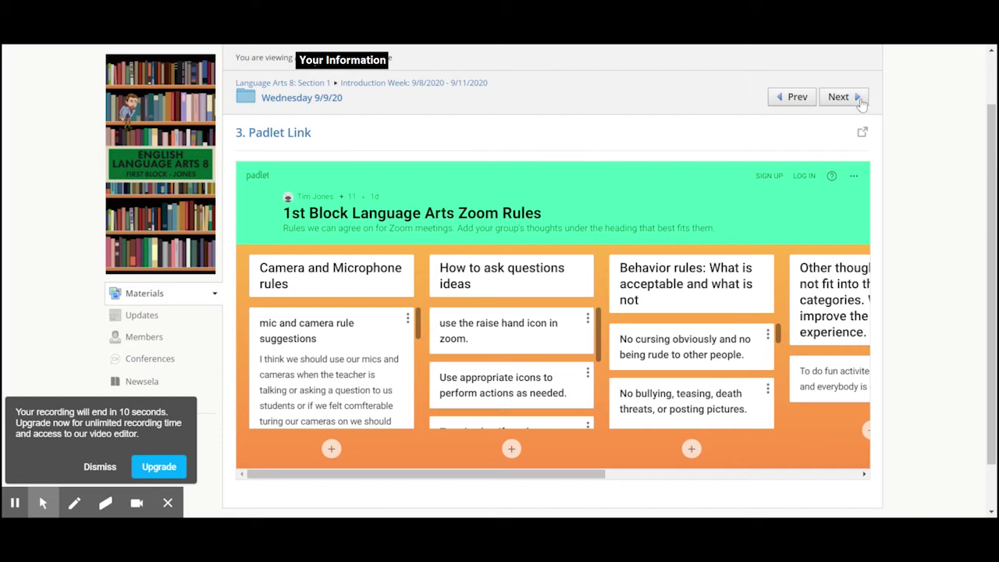
{"action": "left_click", "coordinate": [856, 97]}
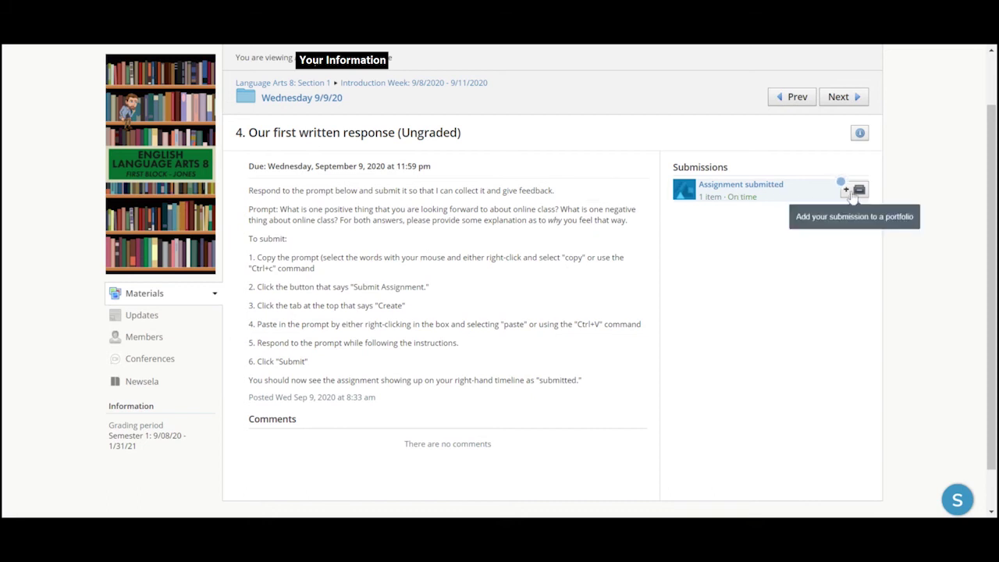
- Open the student's submitted work for the written response and read through the document from start to end
{"action": "left_click", "coordinate": [766, 191]}
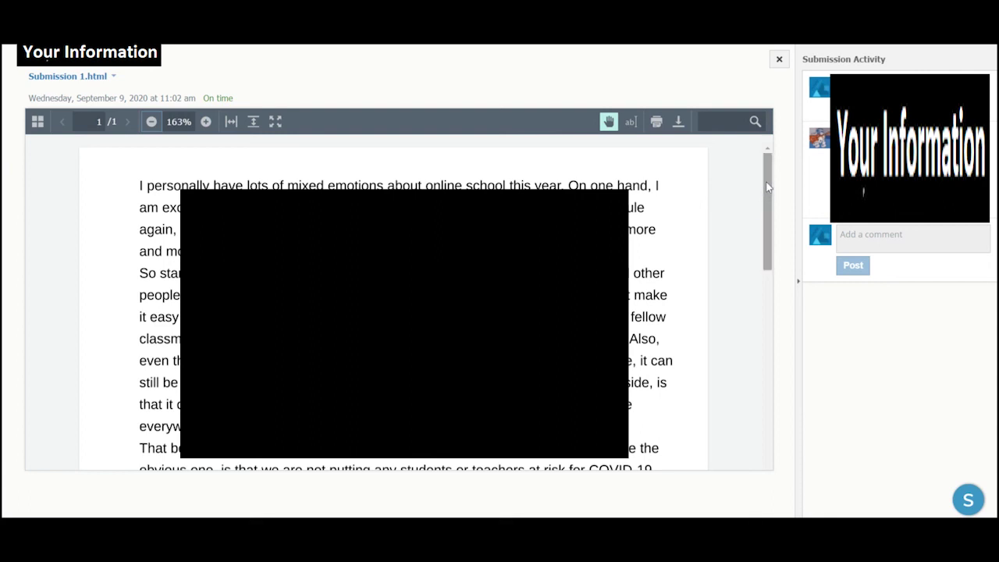
{"action": "scroll", "coordinate": [768, 188], "scroll_direction": "down", "scroll_amount": 3}
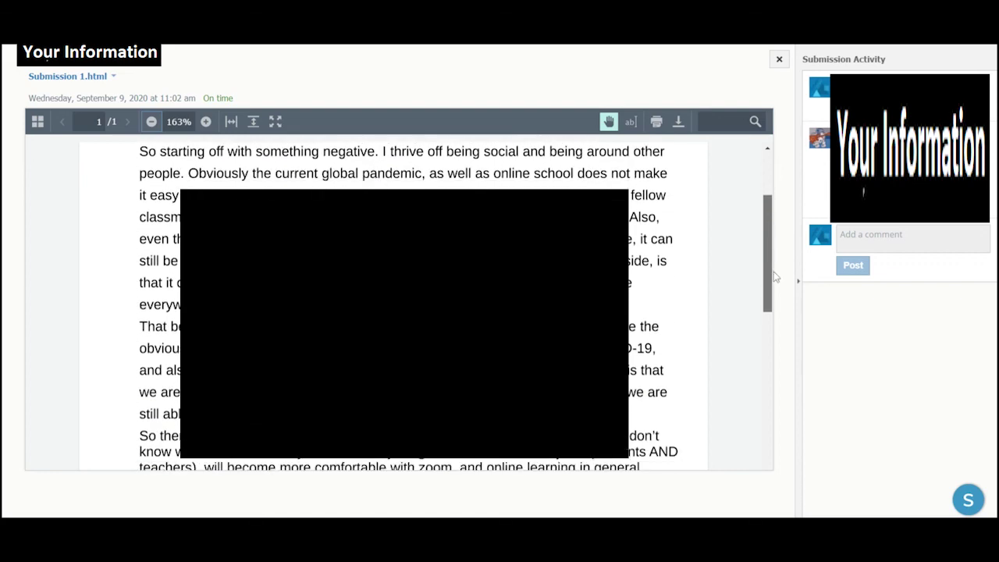
{"action": "left_click", "coordinate": [762, 357]}
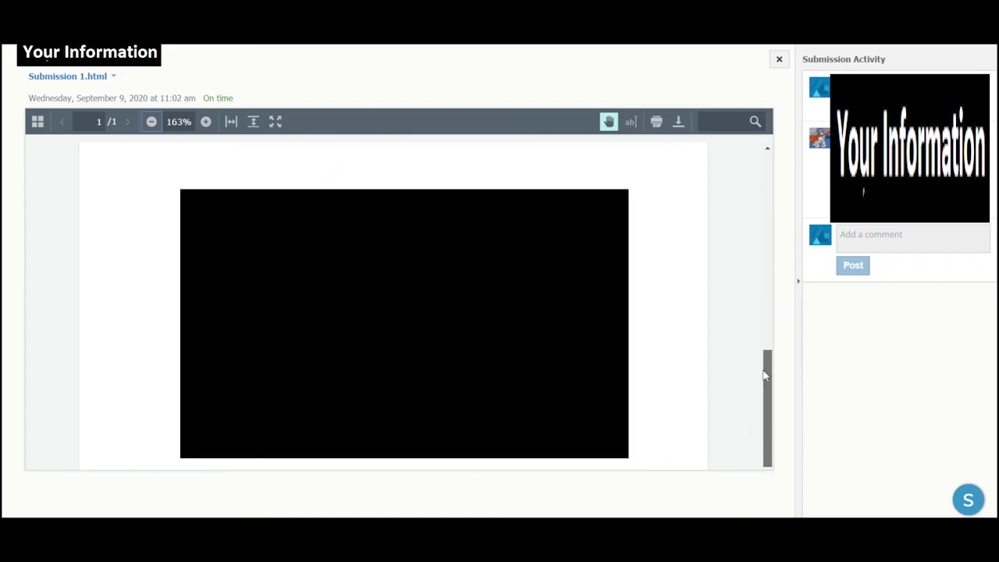
{"action": "left_click", "coordinate": [768, 164]}
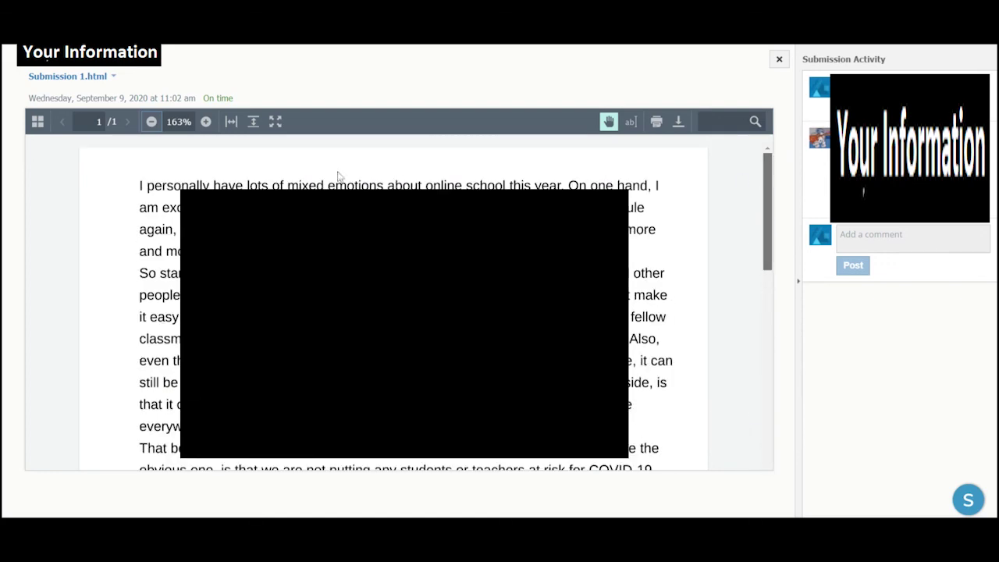